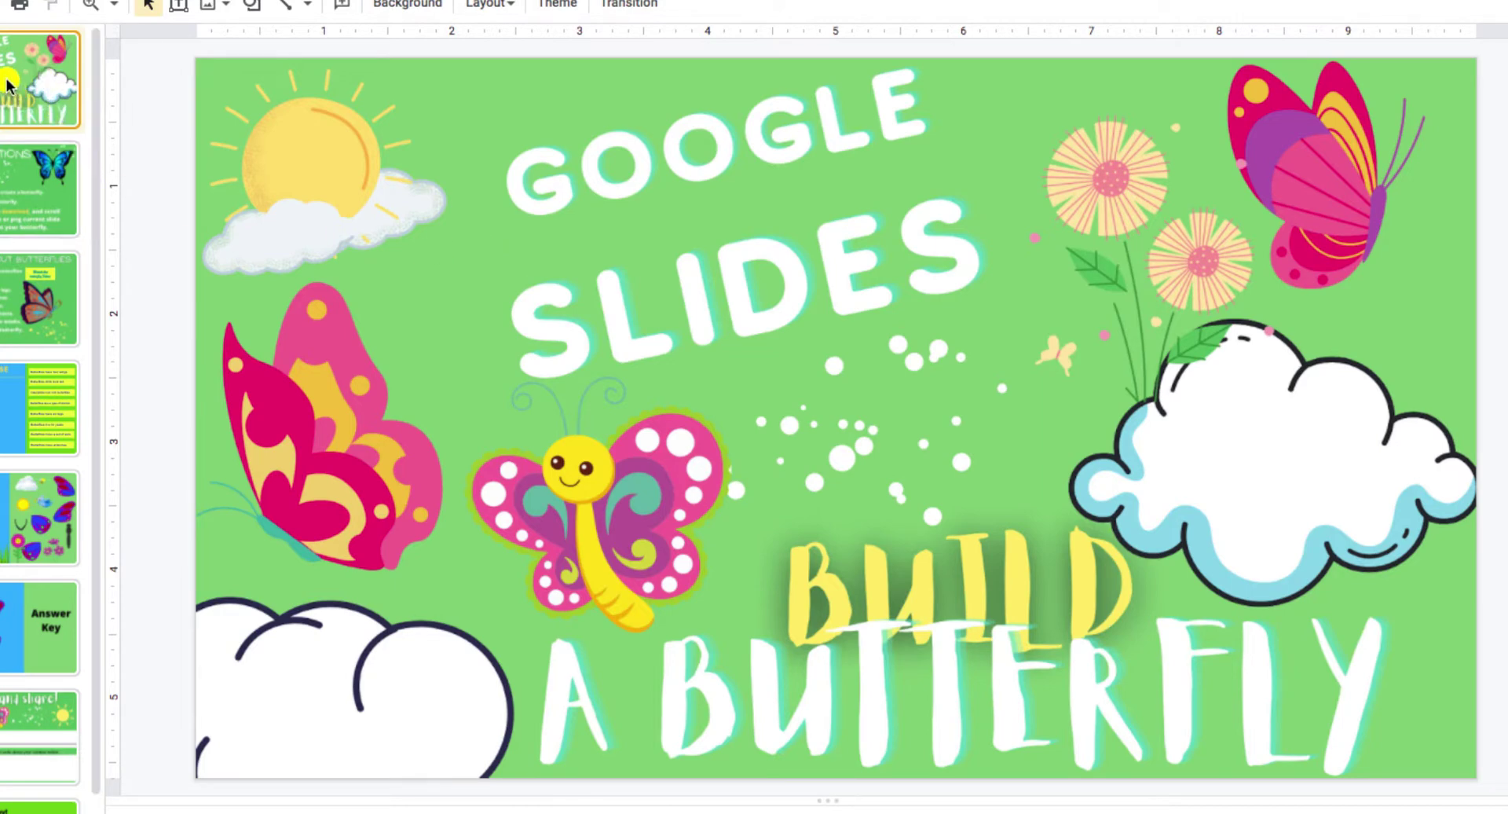
- Open slide 2, the Directions slide on building and sharing the butterfly
left_click(3, 177)
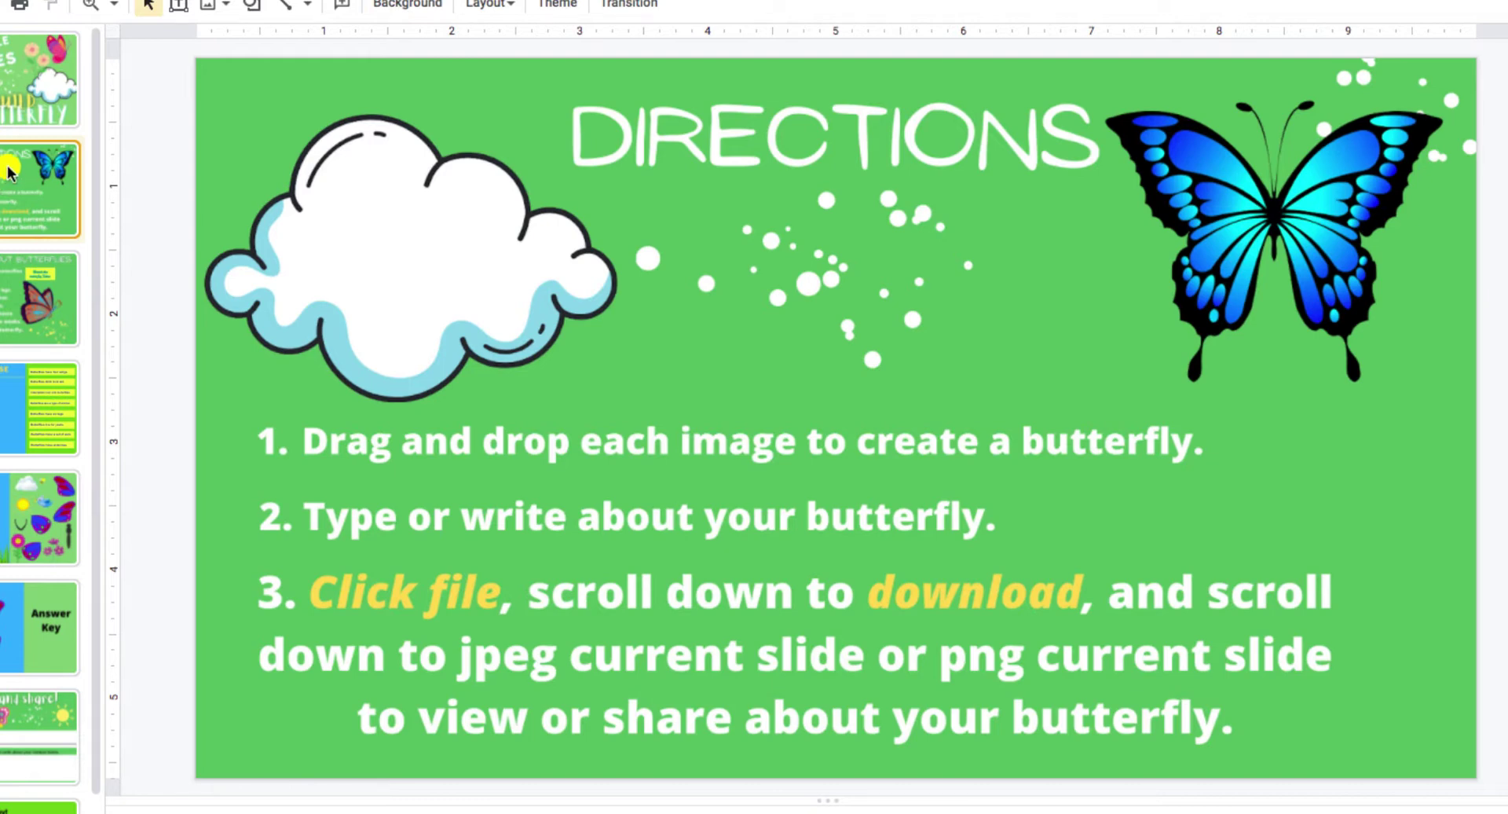
- Go to slide 3, '7 Facts About Butterflies'
left_click(39, 298)
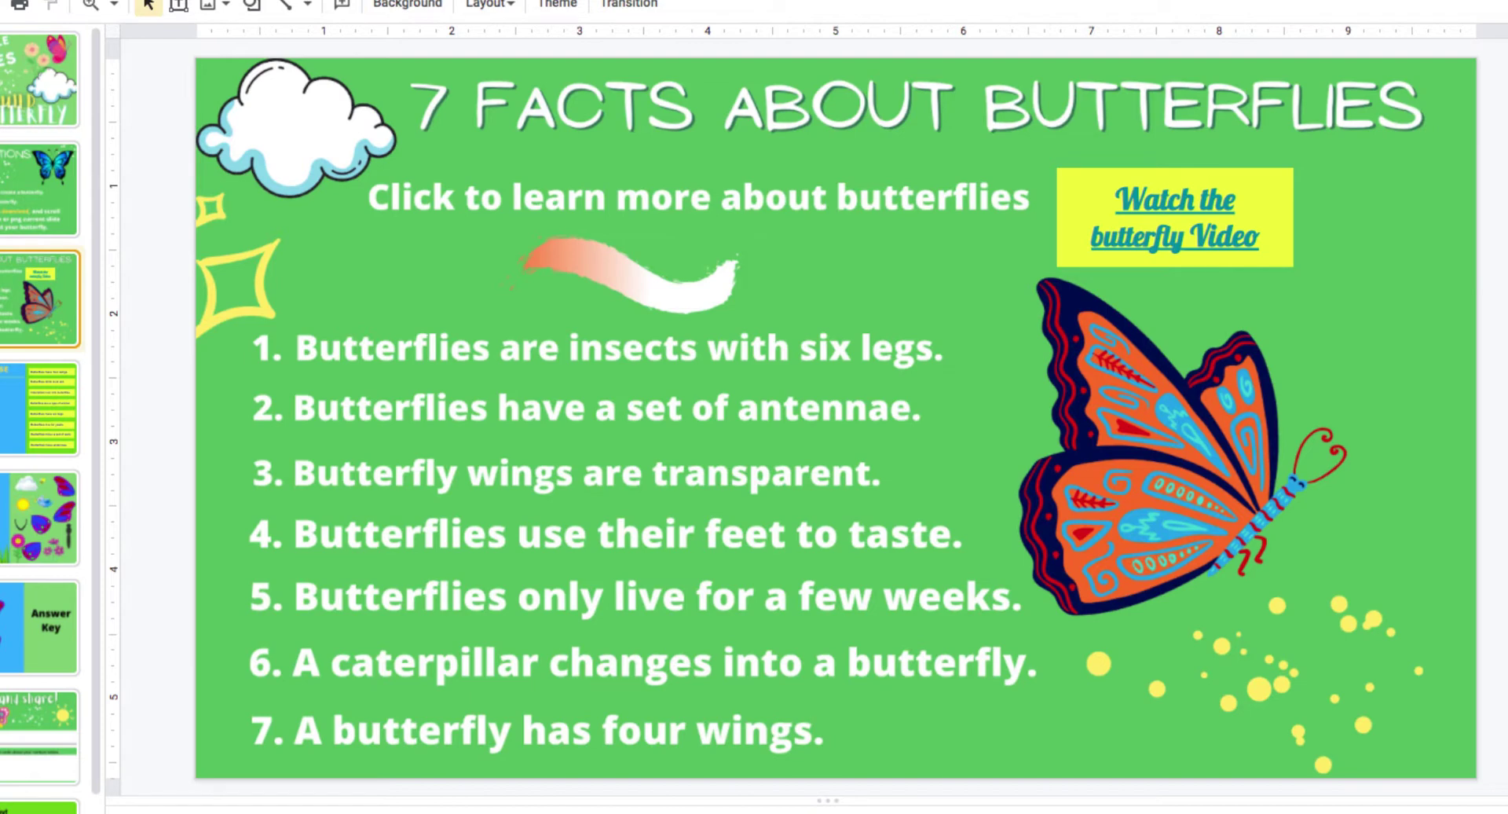
- Check the 'Watch the butterfly Video' link, then move to the TRUE/FALSE sorting slide
left_click(1230, 237)
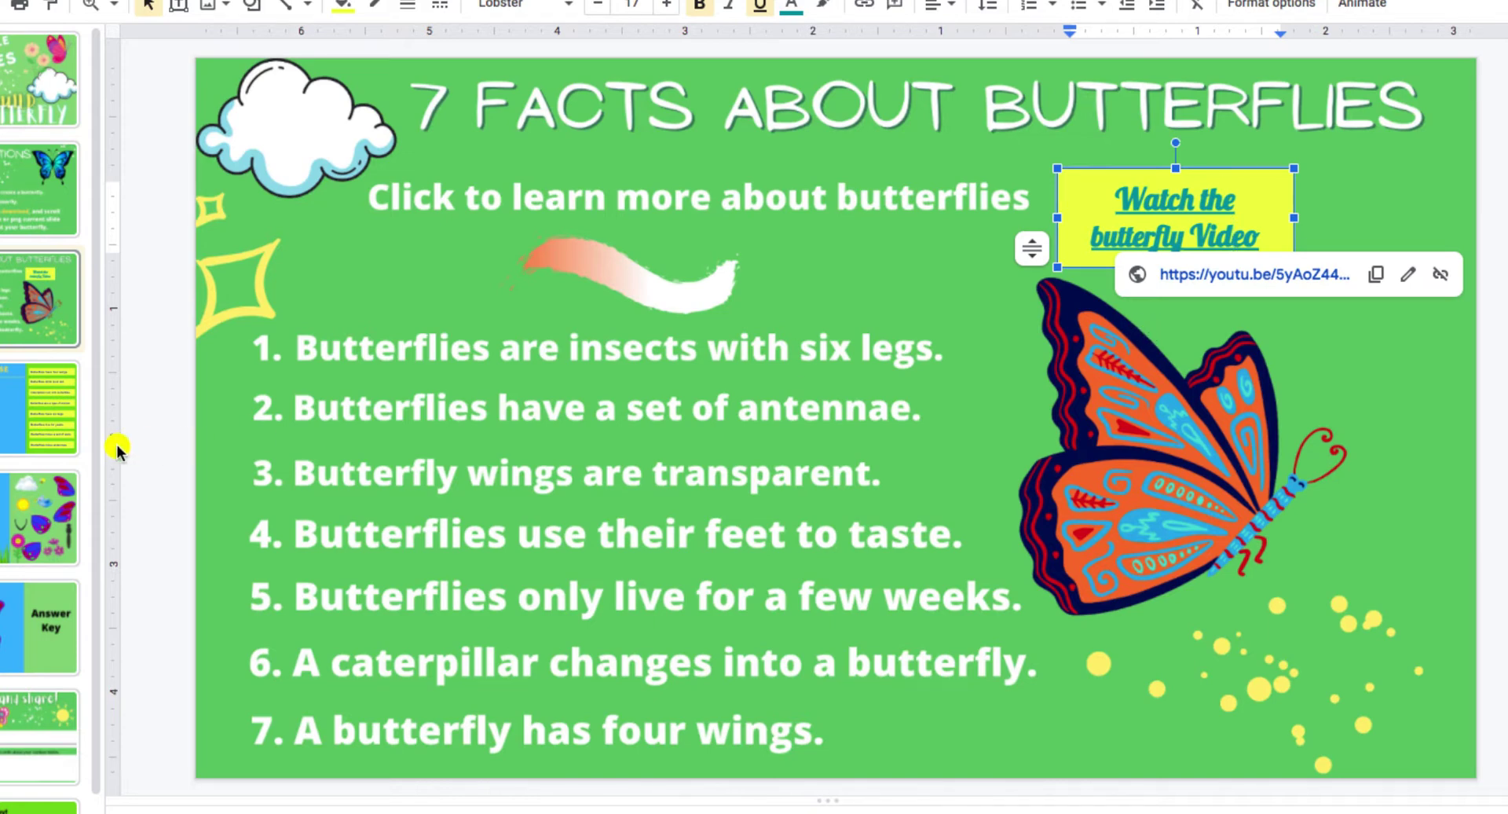
left_click(4, 428)
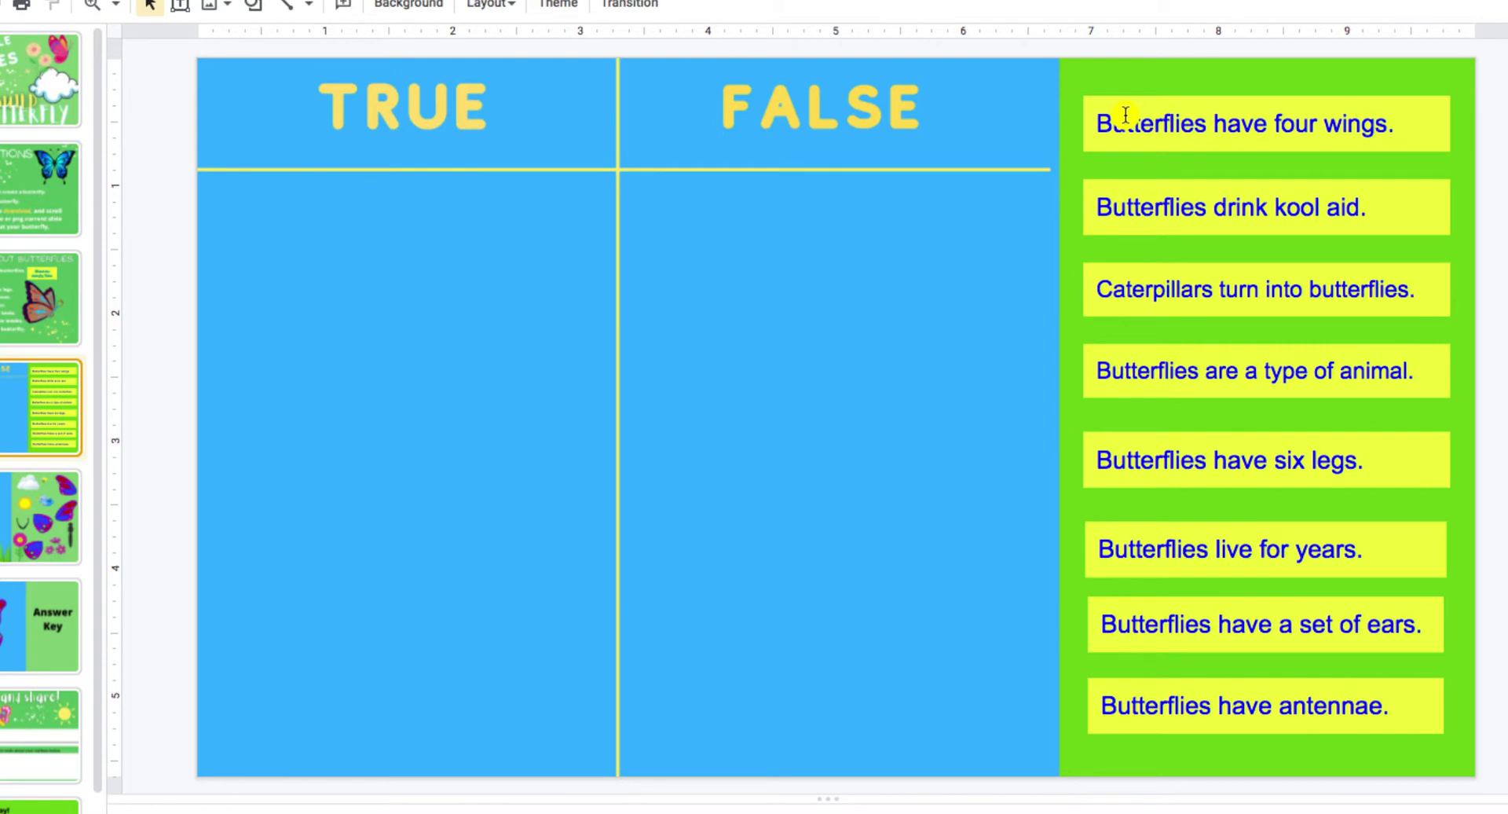
- Try sorting the four-wings statement, undo it twice, and move to the butterfly-pieces slide
left_click_drag(1091, 102, 277, 263)
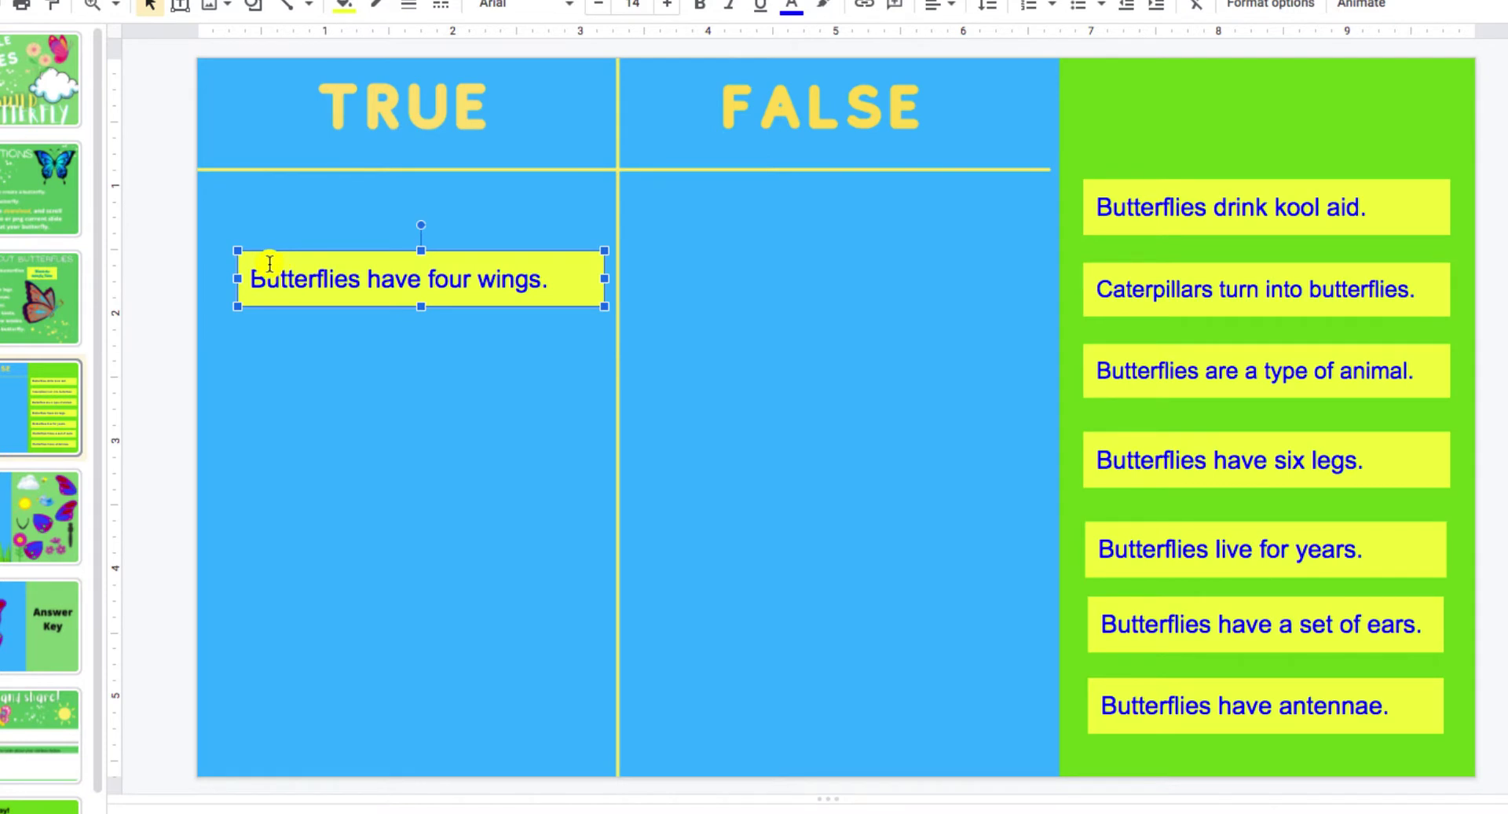
key("ctrl+z")
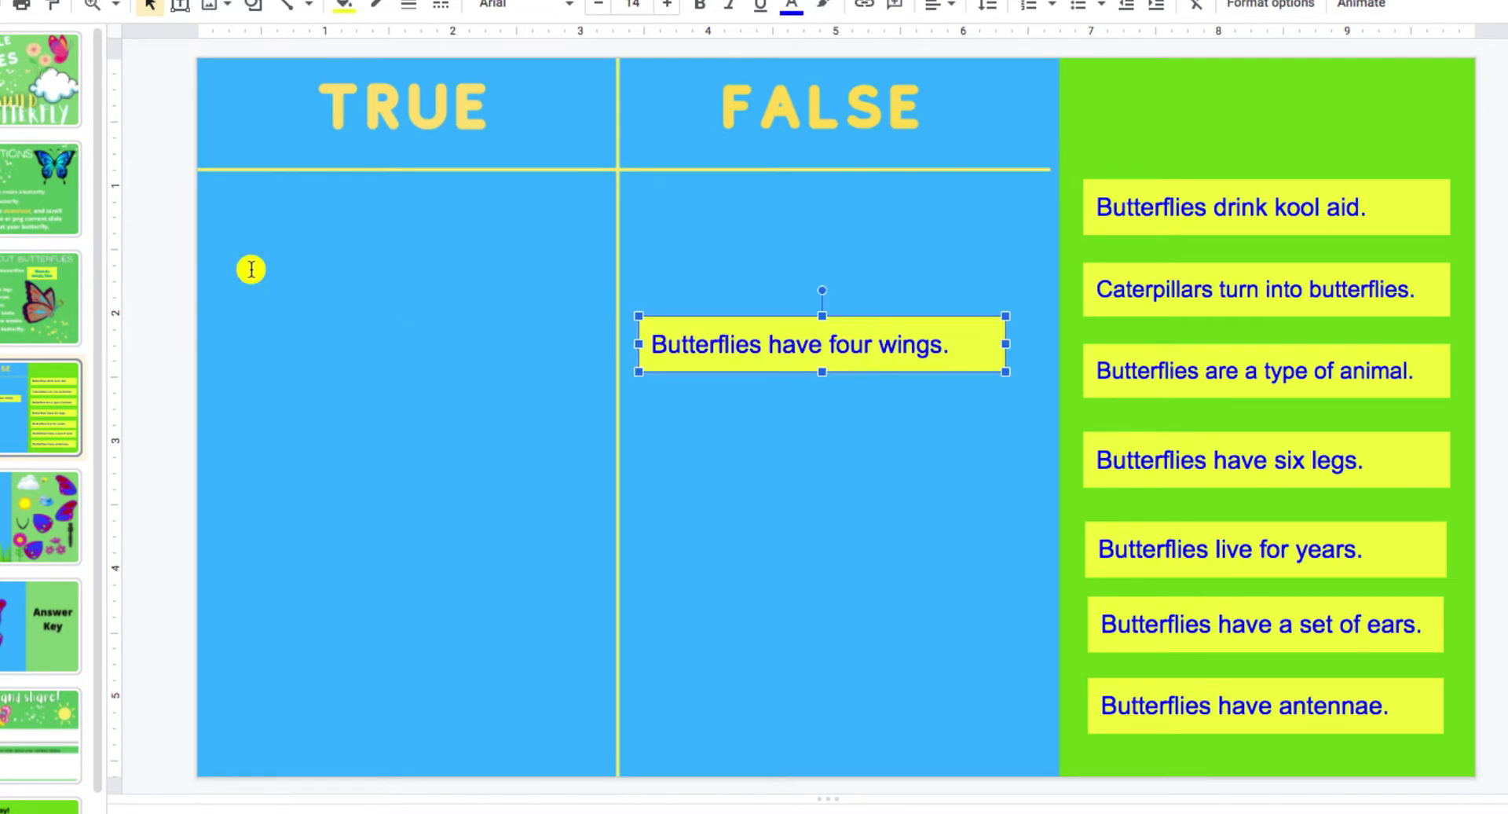
key("ctrl+z")
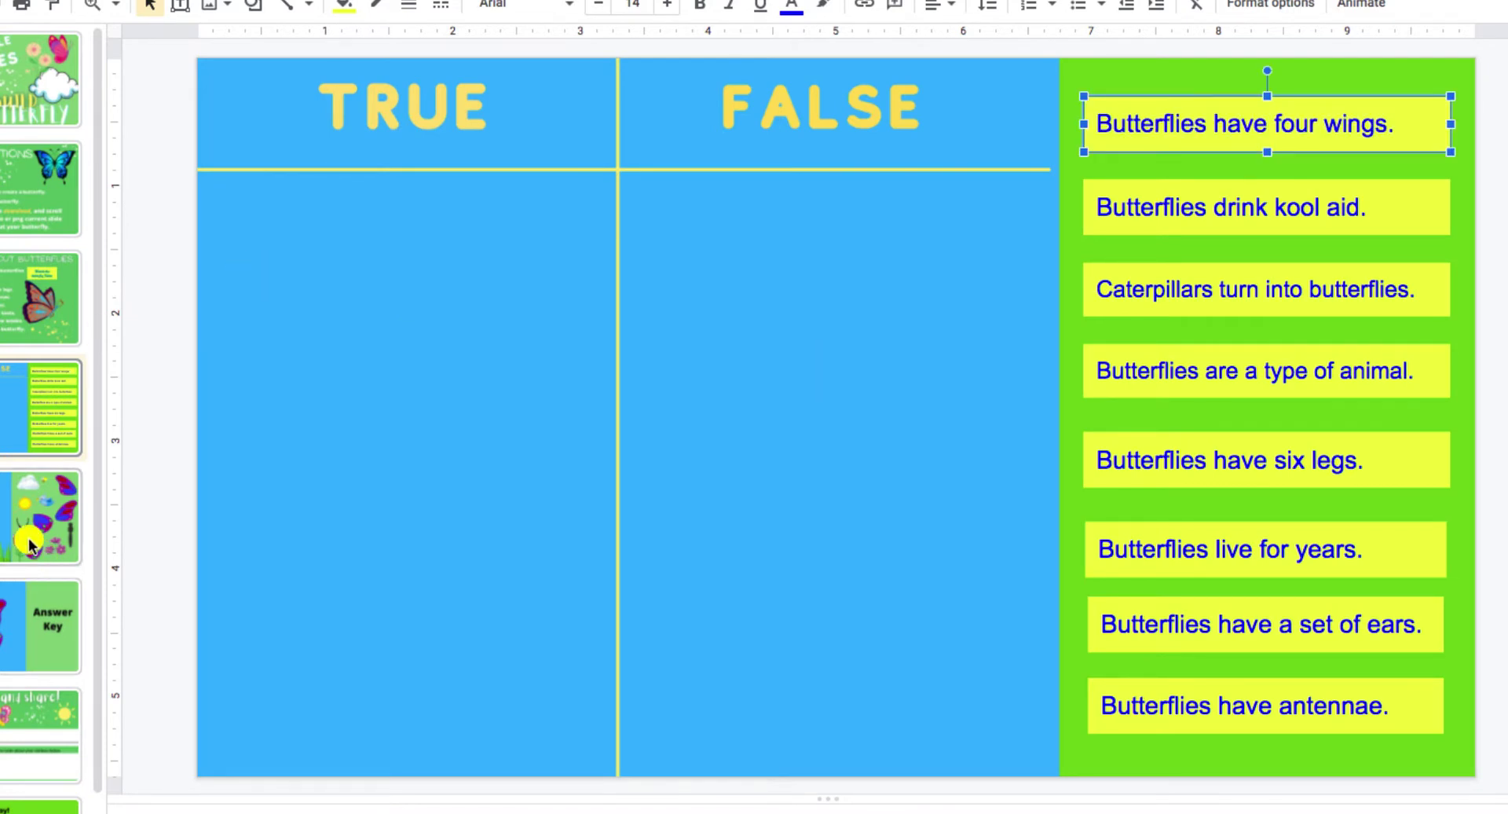
left_click(2, 531)
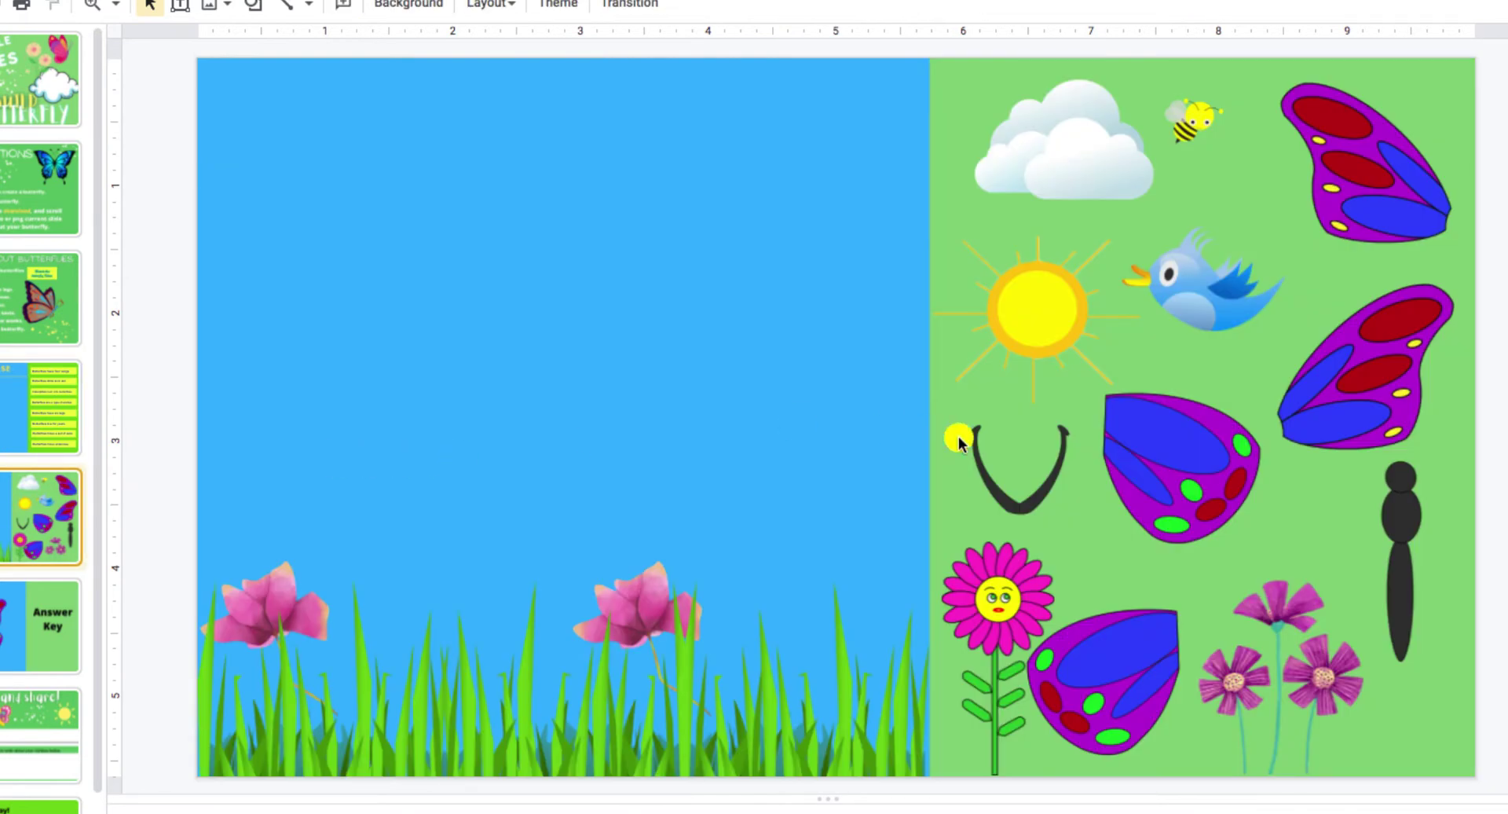
- Build the butterfly in the blue scene from the body, V-shaped antennae and four wings
left_click_drag(1394, 519, 522, 384)
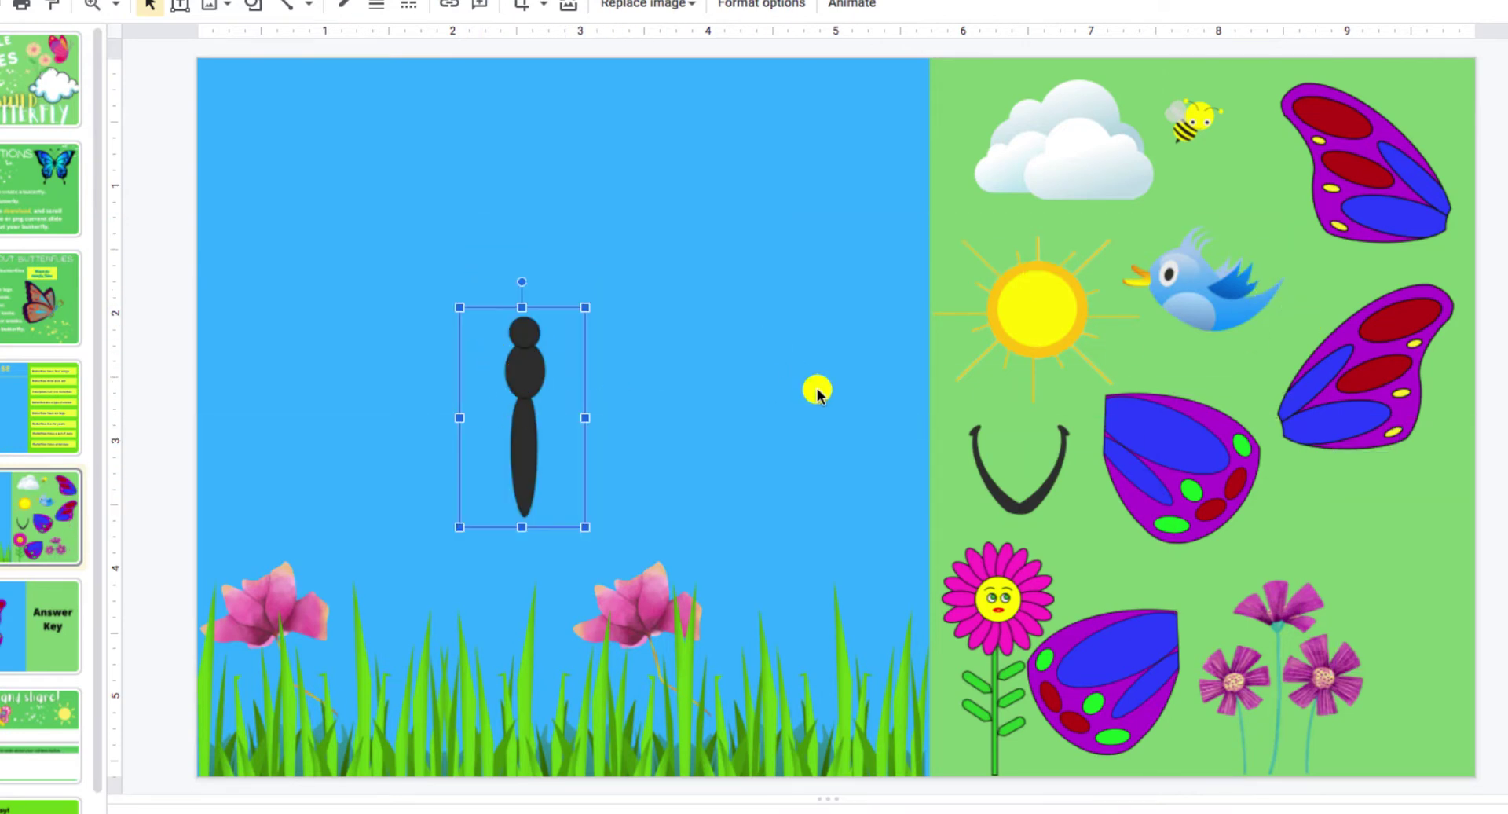
left_click(1017, 504)
left_click_drag(1017, 504, 522, 310)
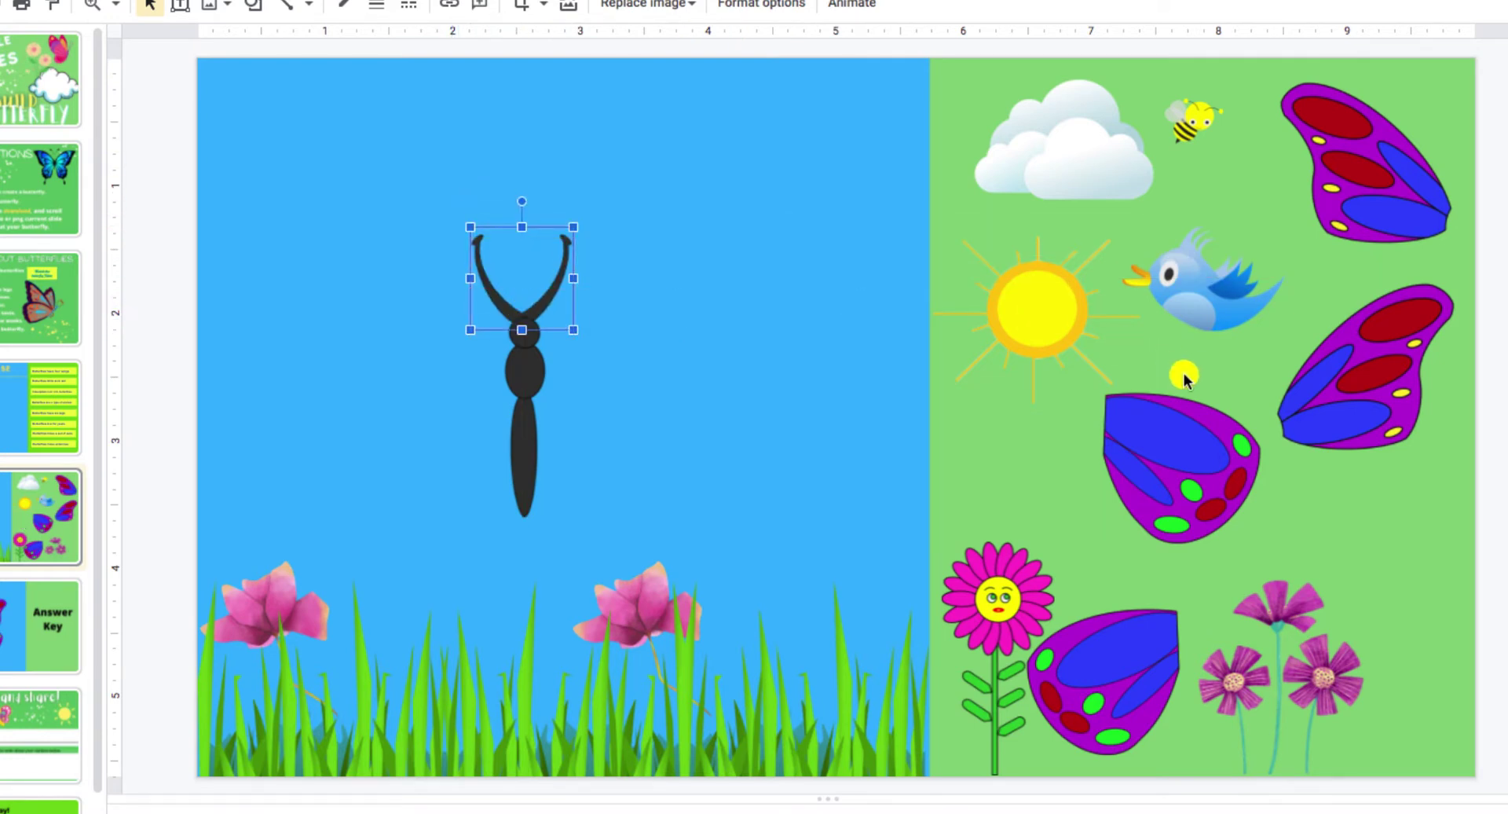
left_click_drag(1361, 168, 435, 359)
left_click_drag(1329, 336, 611, 347)
left_click_drag(1150, 473, 599, 448)
left_click_drag(1114, 655, 485, 471)
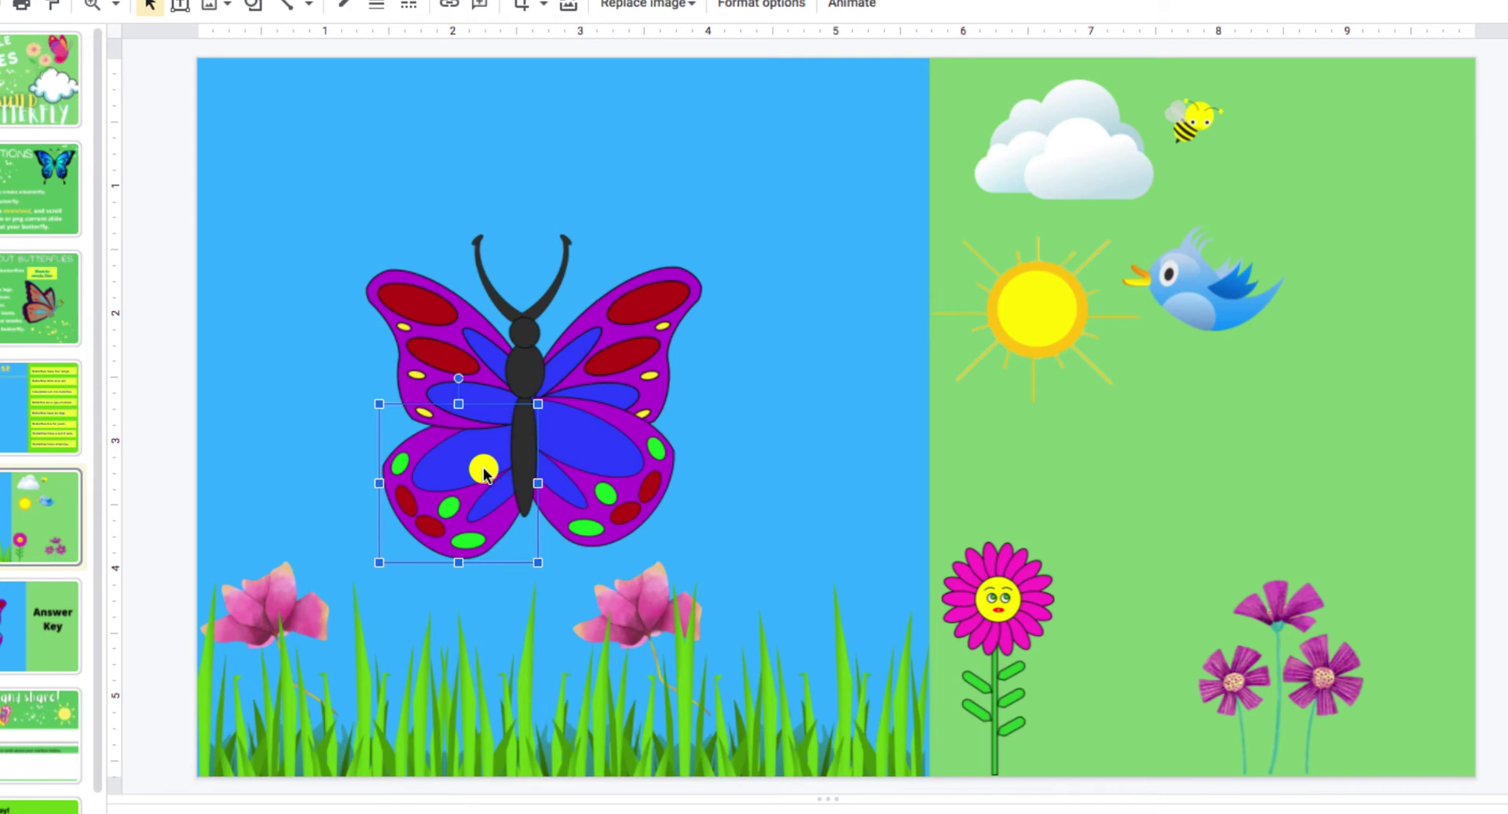
left_click_drag(416, 353, 402, 354)
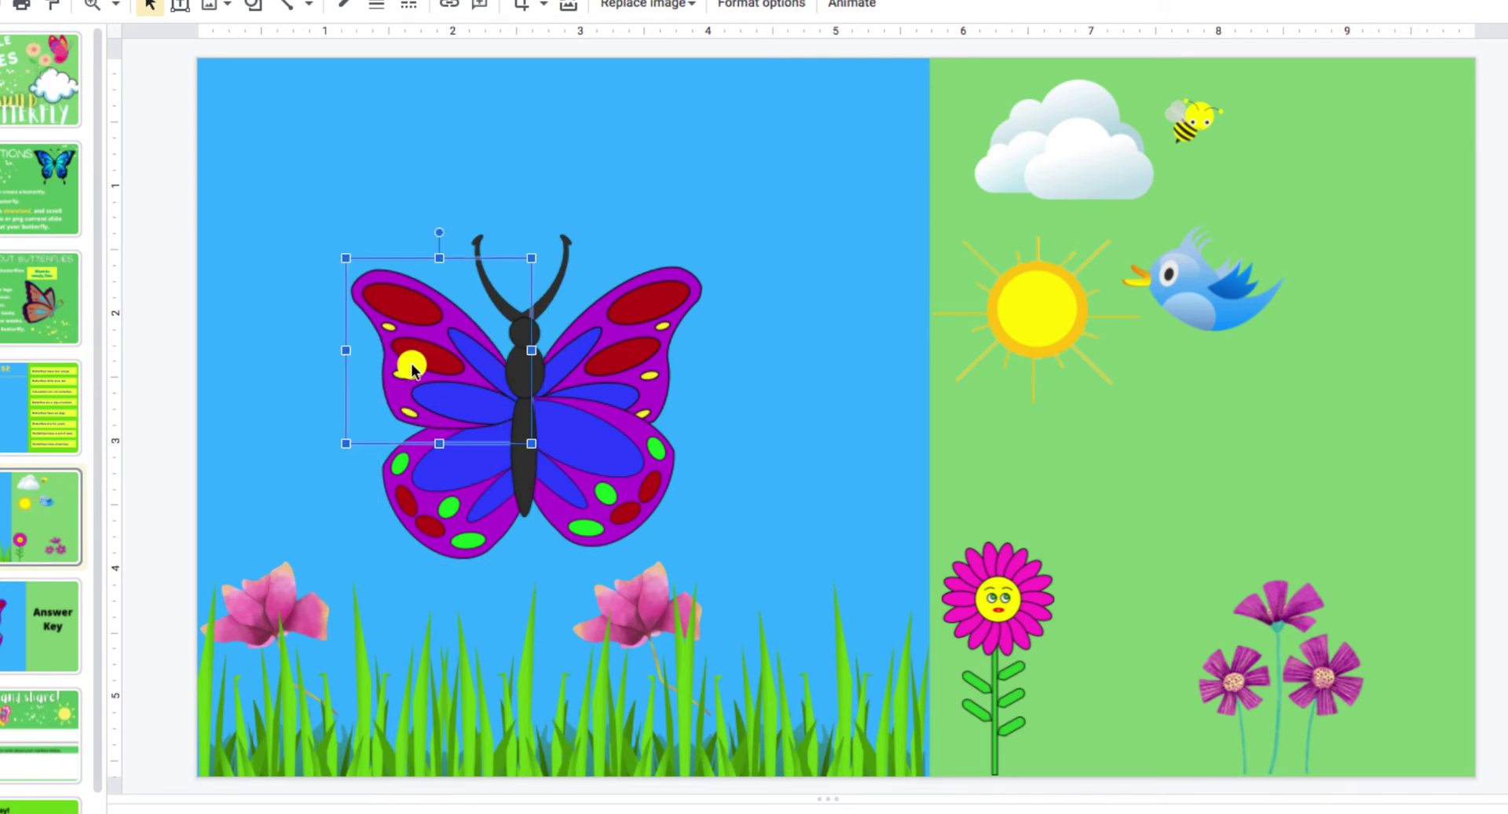
left_click(592, 444)
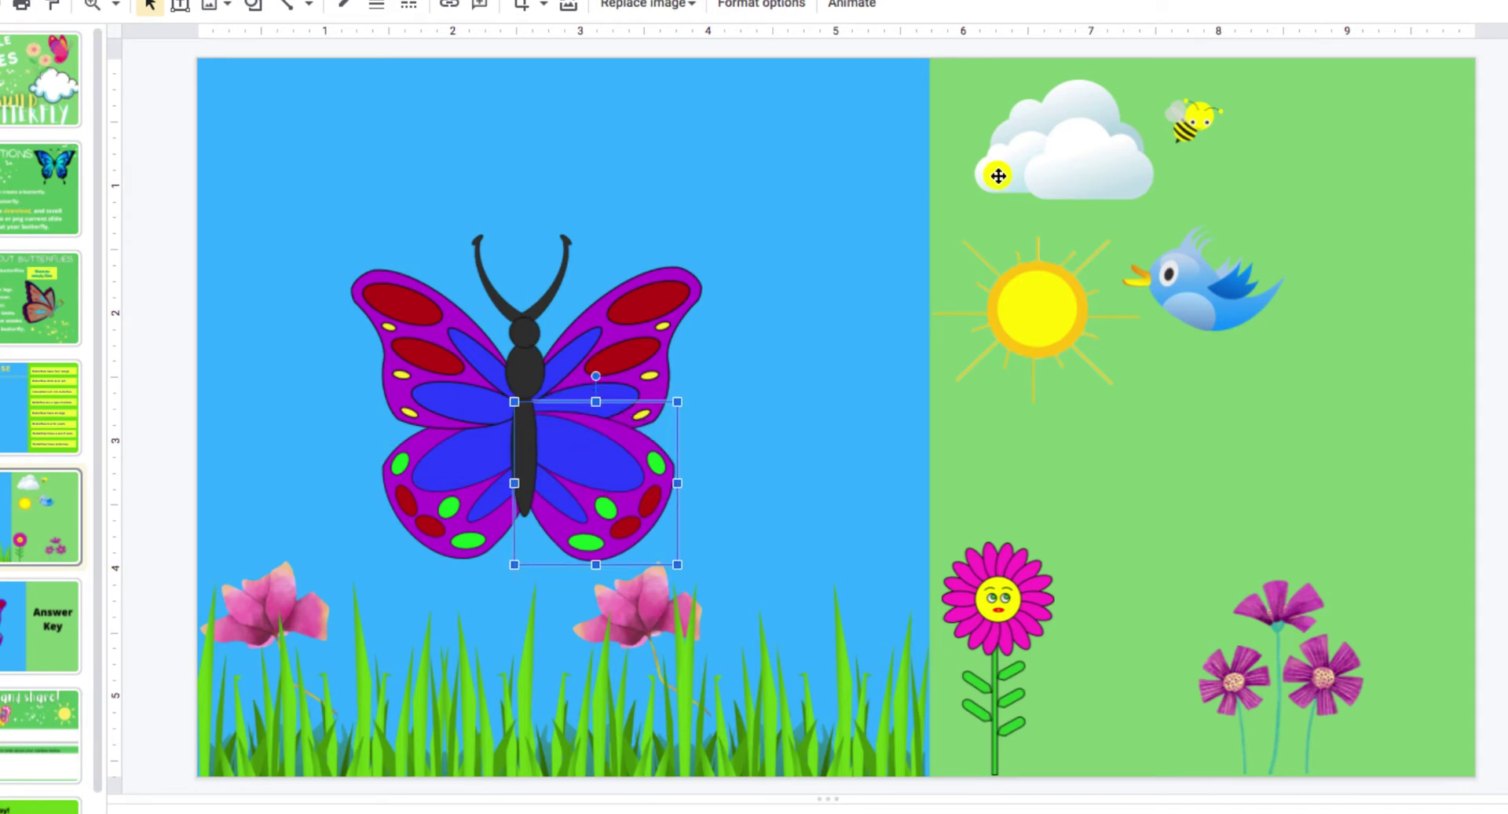
- Place the cloud top-left, the sun, and the bird beside the left wing in the blue scene
left_click_drag(1058, 153, 297, 151)
left_click_drag(1050, 304, 810, 153)
left_click_drag(1228, 314, 349, 385)
left_click_drag(1160, 143, 1210, 142)
- Move the bee, smiling daisy and pink flower cluster into the blue scene
right_click(1210, 142)
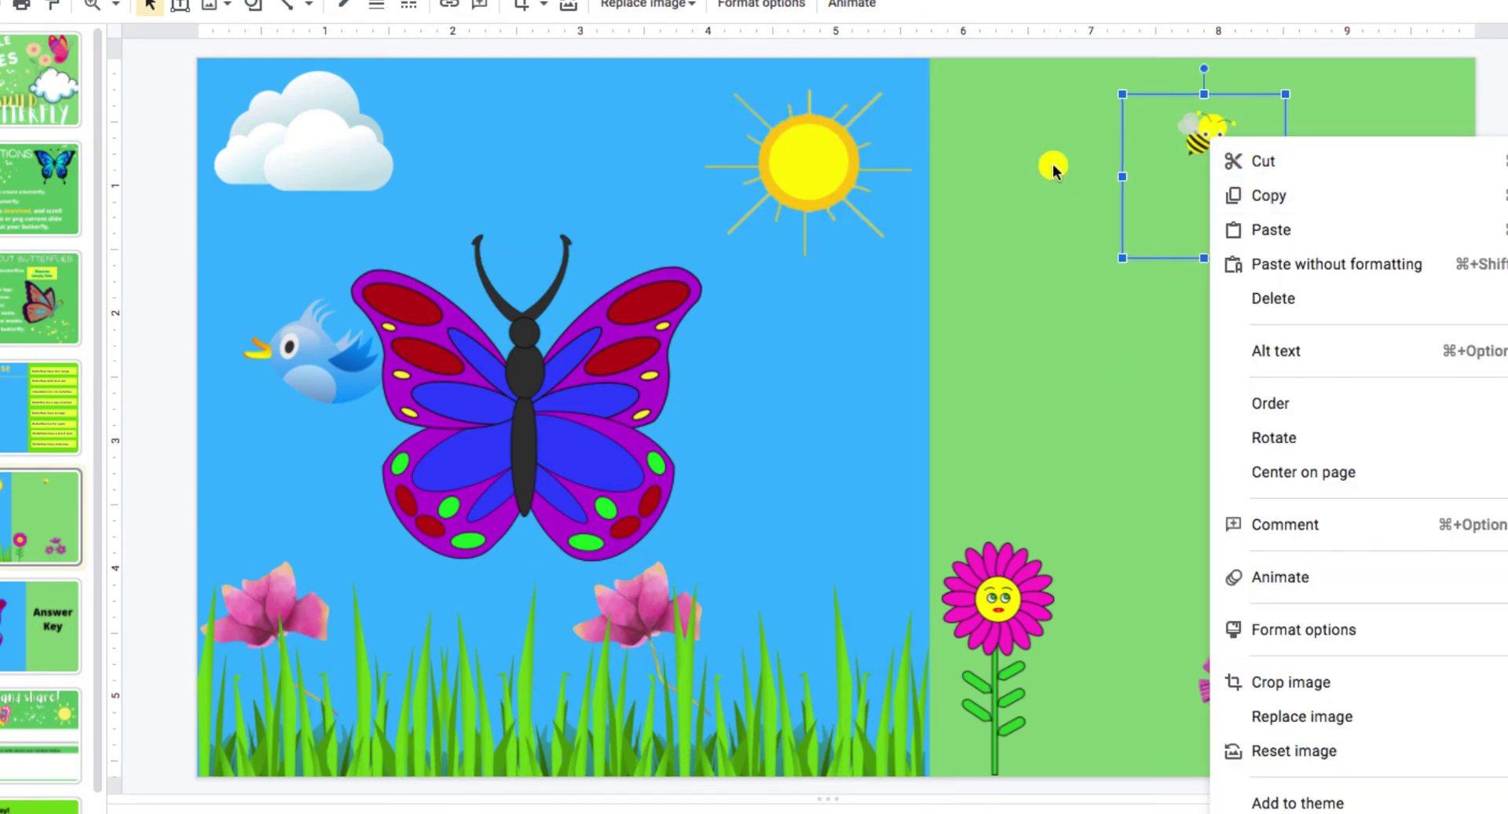
left_click(1007, 223)
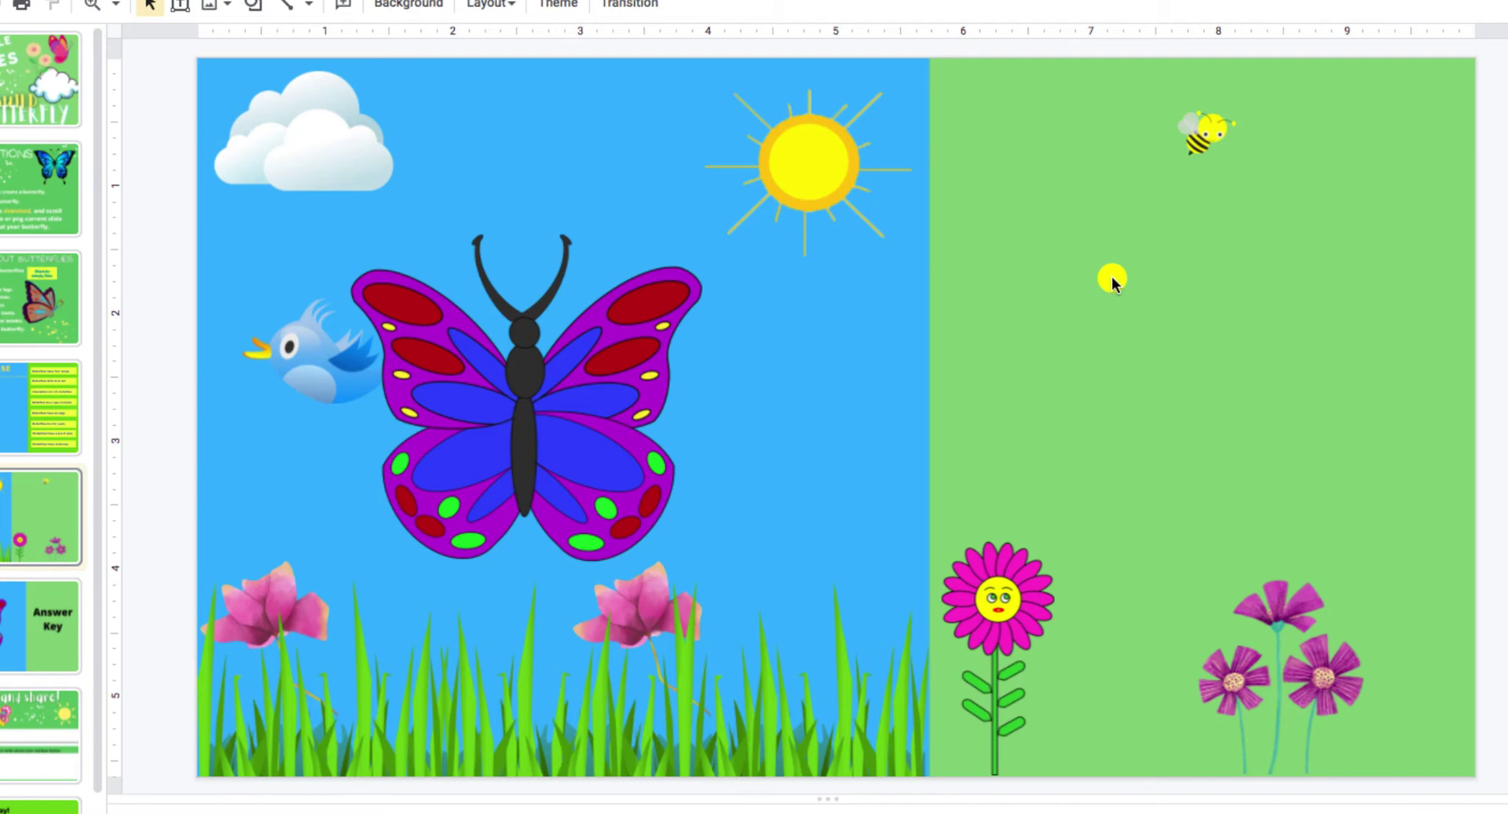
left_click_drag(1191, 147, 779, 395)
left_click(998, 592)
left_click_drag(997, 592, 833, 564)
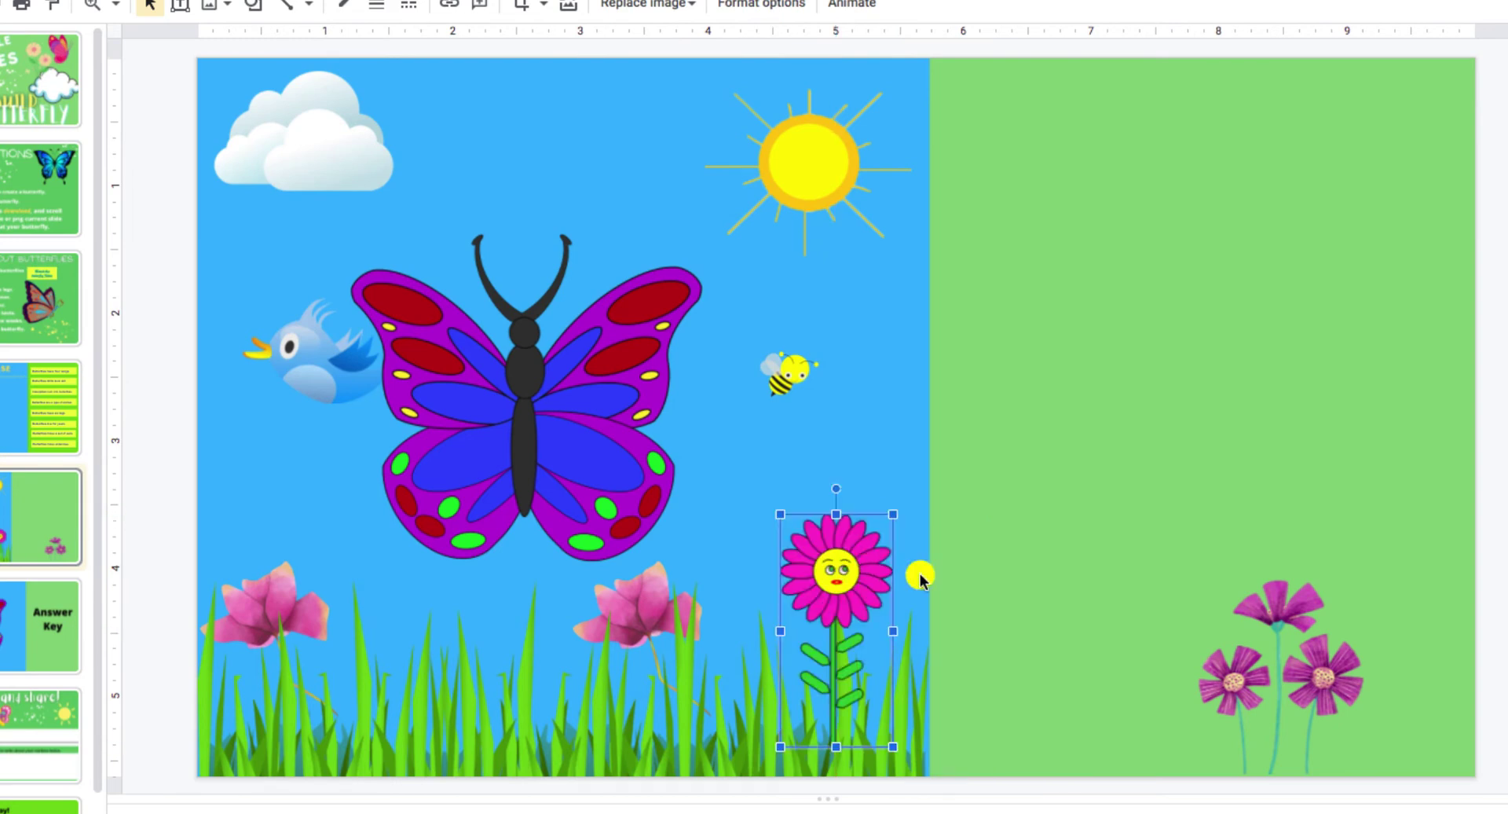
left_click_drag(1280, 636, 463, 606)
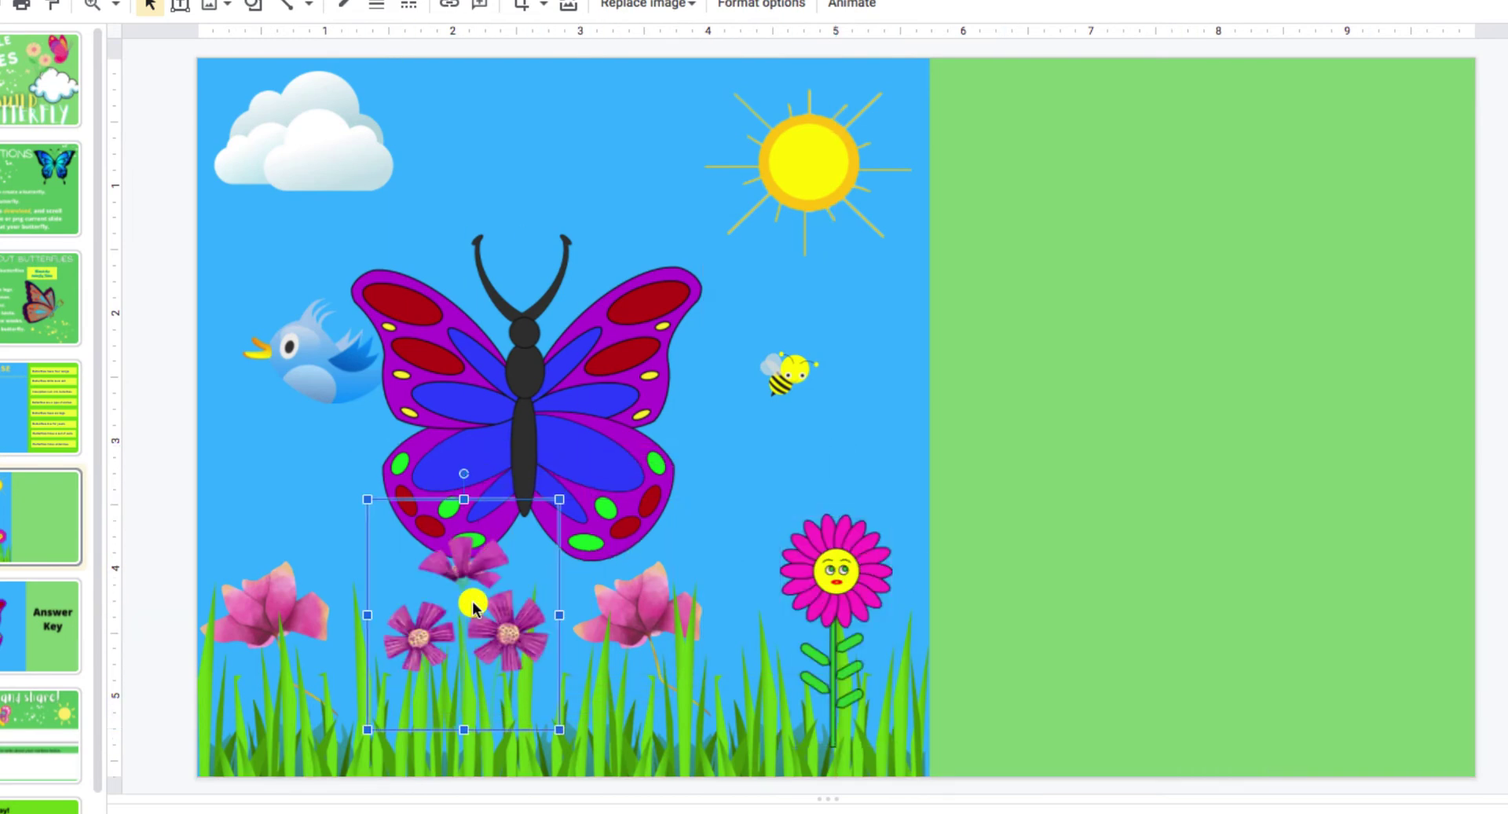
- Look at the Insert menu and close it without adding anything
left_click(110, 1)
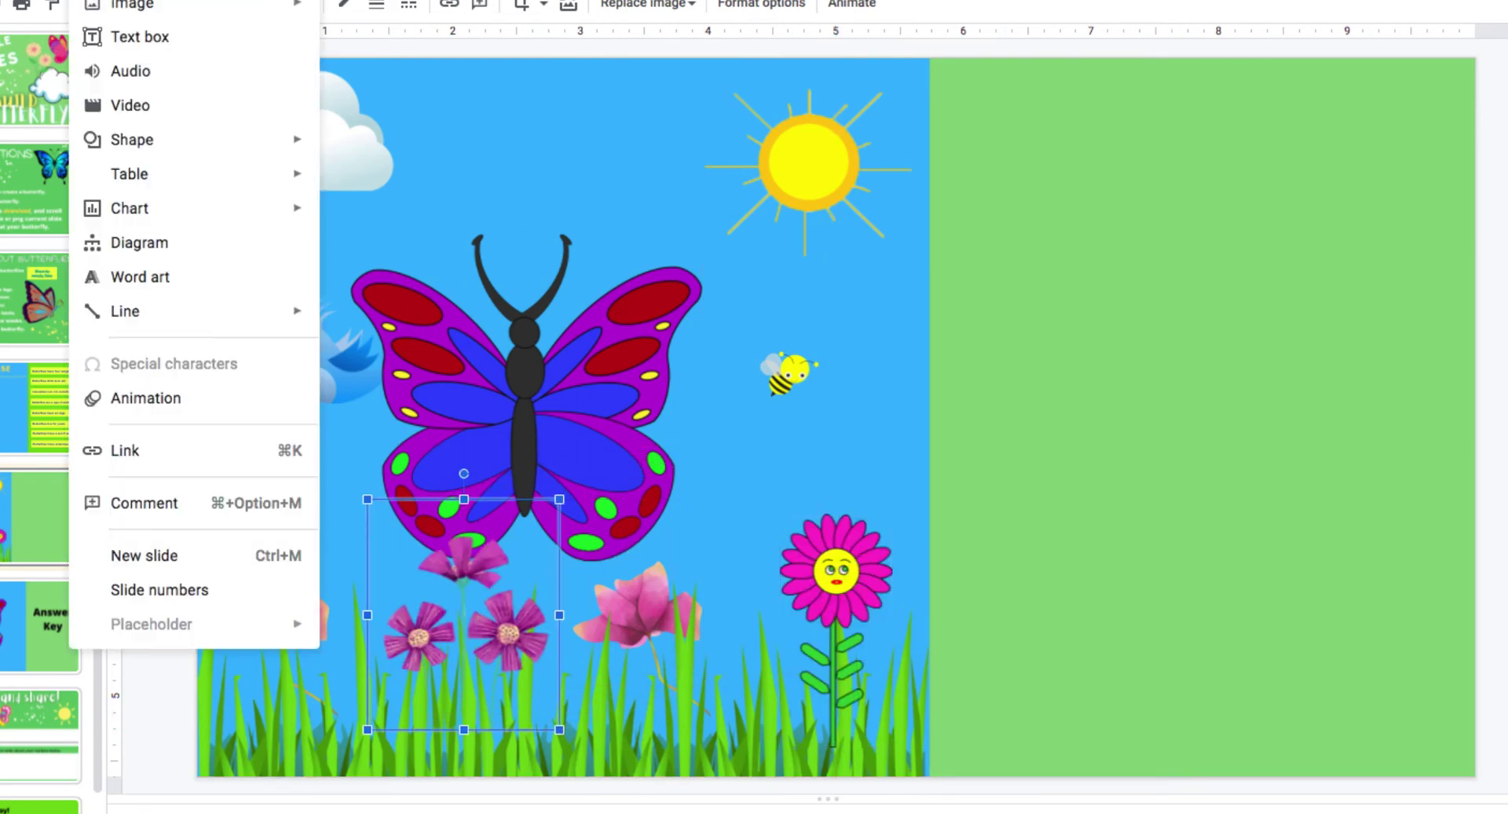
mouse_move(157, 4)
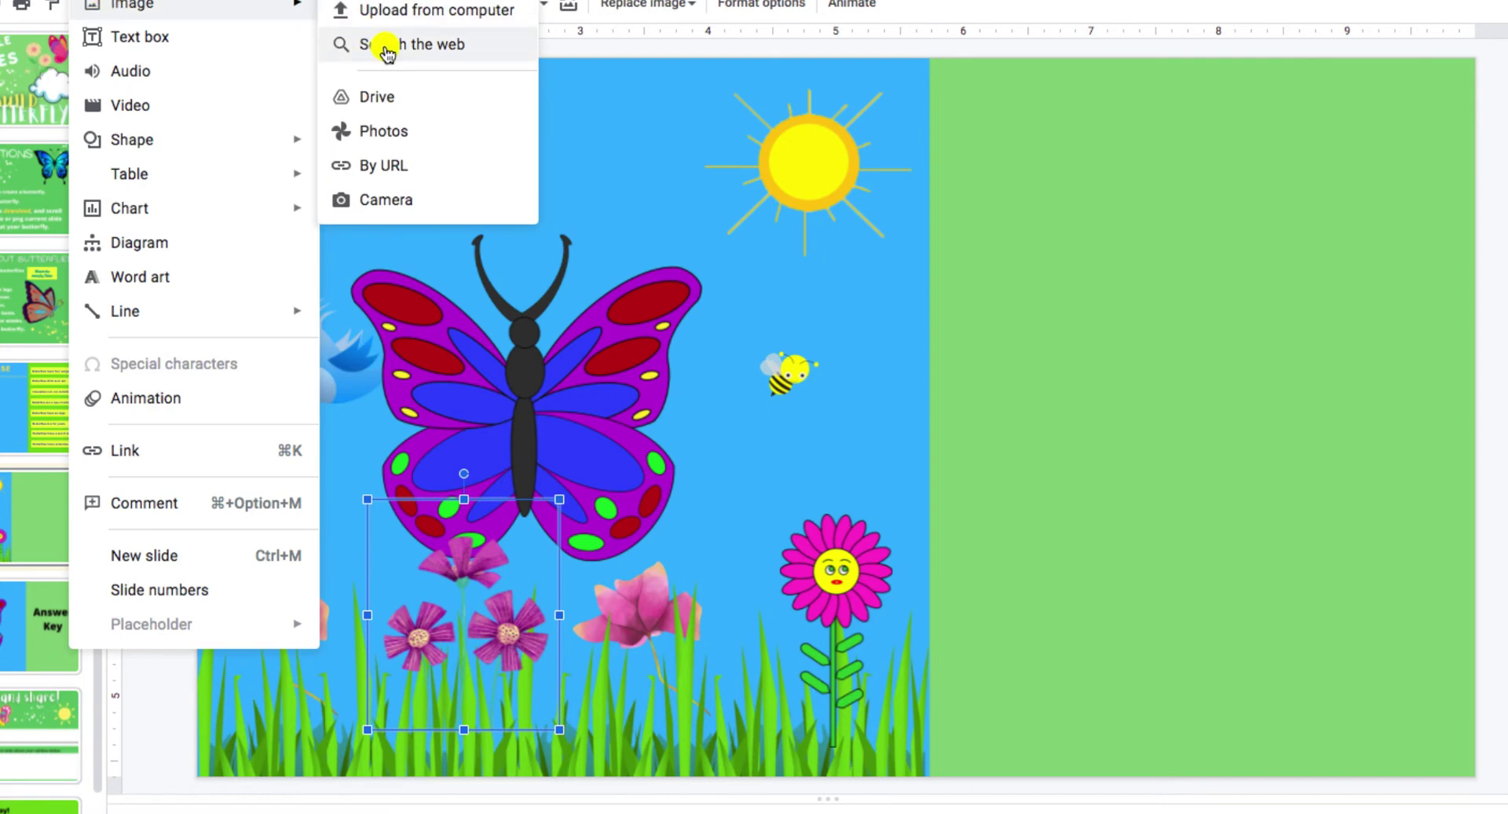
left_click(615, 172)
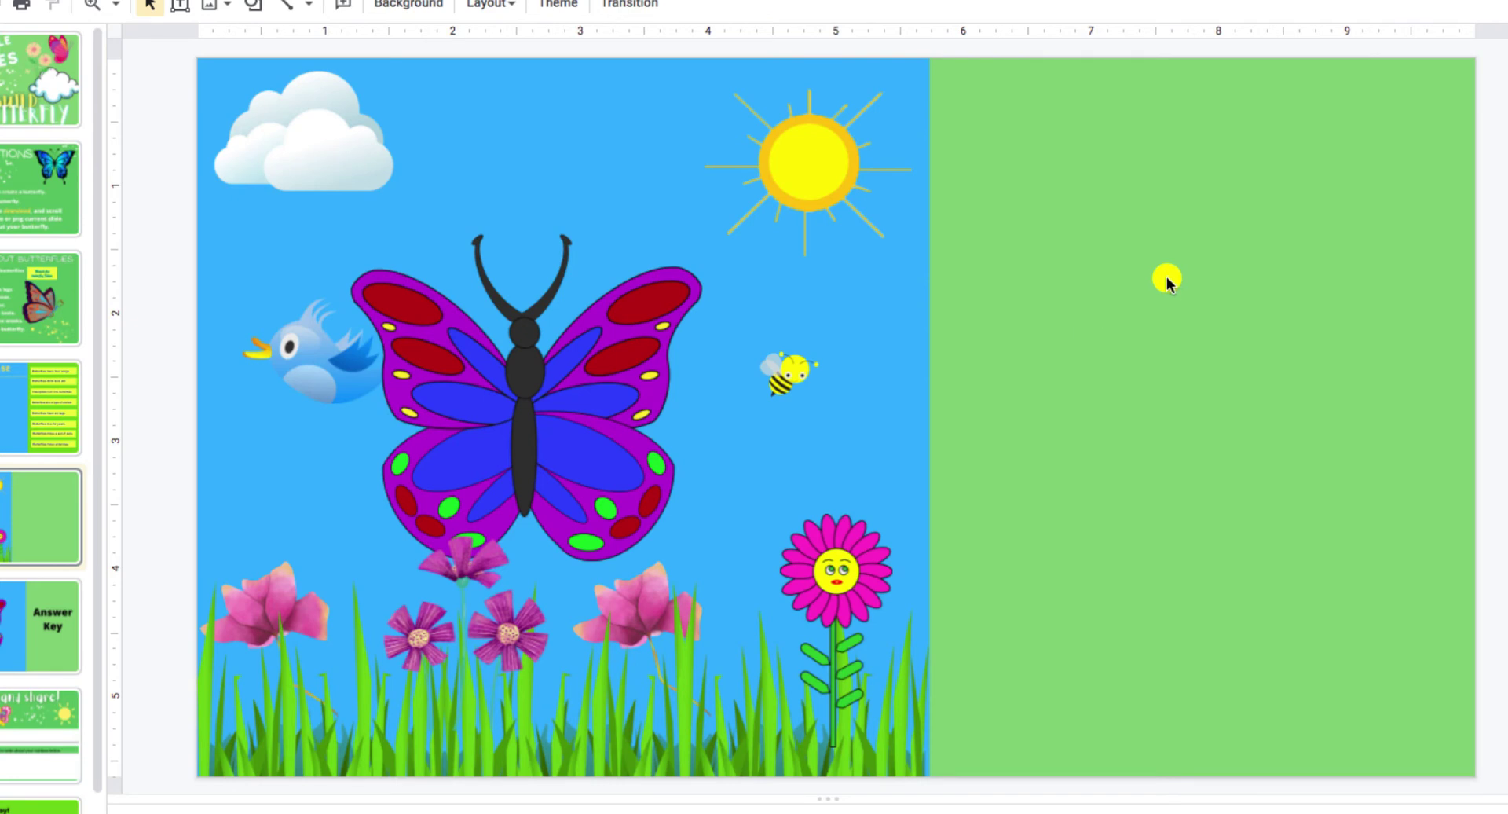
- Move the four wings, body and antennae back to the green area
left_click_drag(608, 385, 1348, 458)
left_click(448, 350)
left_click_drag(448, 350, 1061, 473)
left_click_drag(521, 374, 1194, 472)
left_click(526, 309)
left_click_drag(526, 310, 1198, 372)
left_click(606, 494)
left_click_drag(606, 495, 1338, 632)
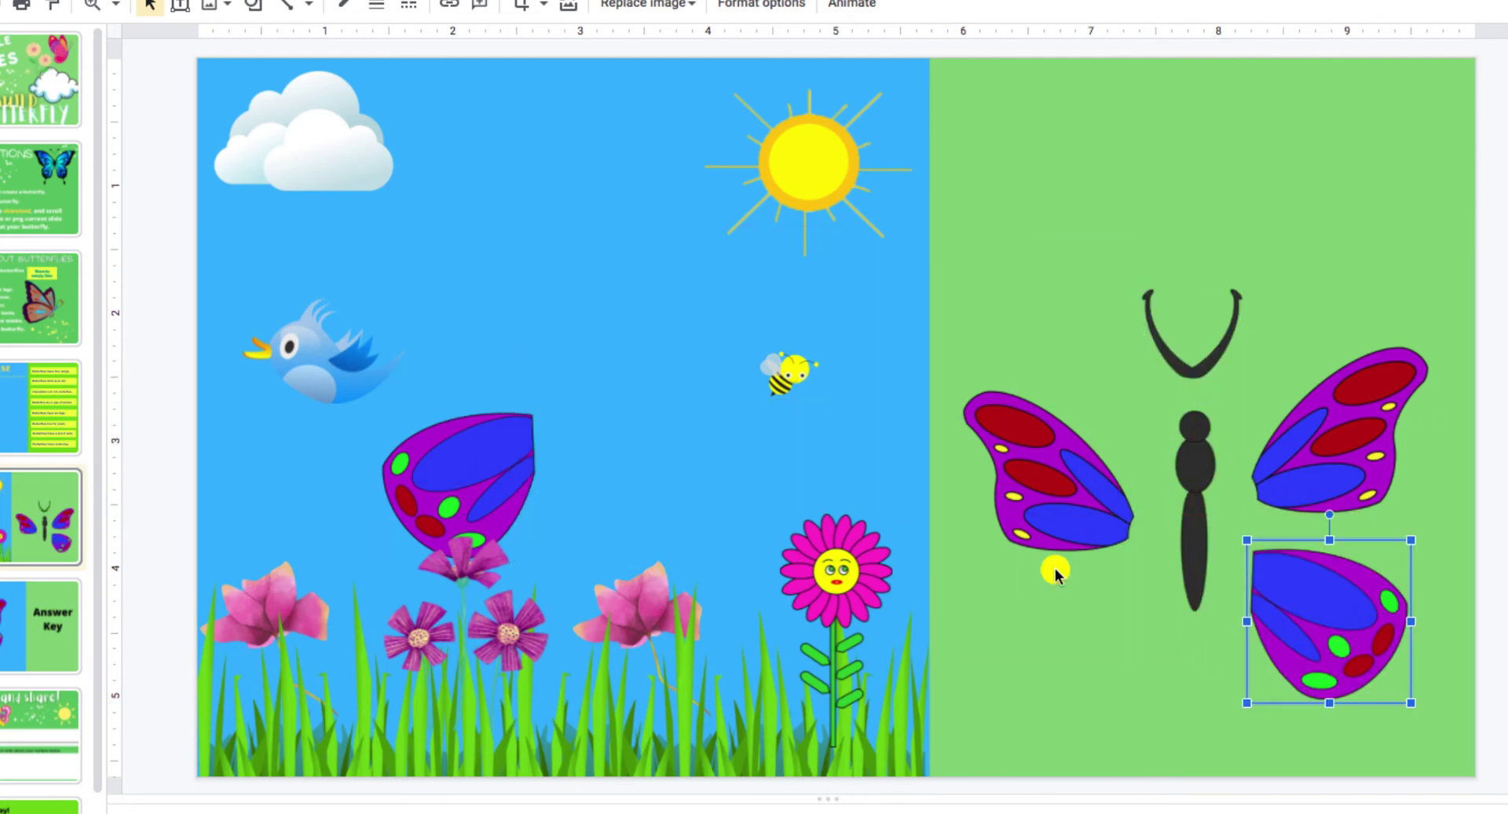
left_click_drag(505, 448, 1047, 629)
- Return the daisy, flower cluster, bee and bird to the green area, then view the Answer Key
left_click_drag(824, 579, 1164, 605)
left_click_drag(527, 584, 1099, 239)
left_click(779, 380)
left_click_drag(779, 380, 1331, 232)
left_click(346, 361)
left_click_drag(346, 362, 1225, 189)
left_click(8, 650)
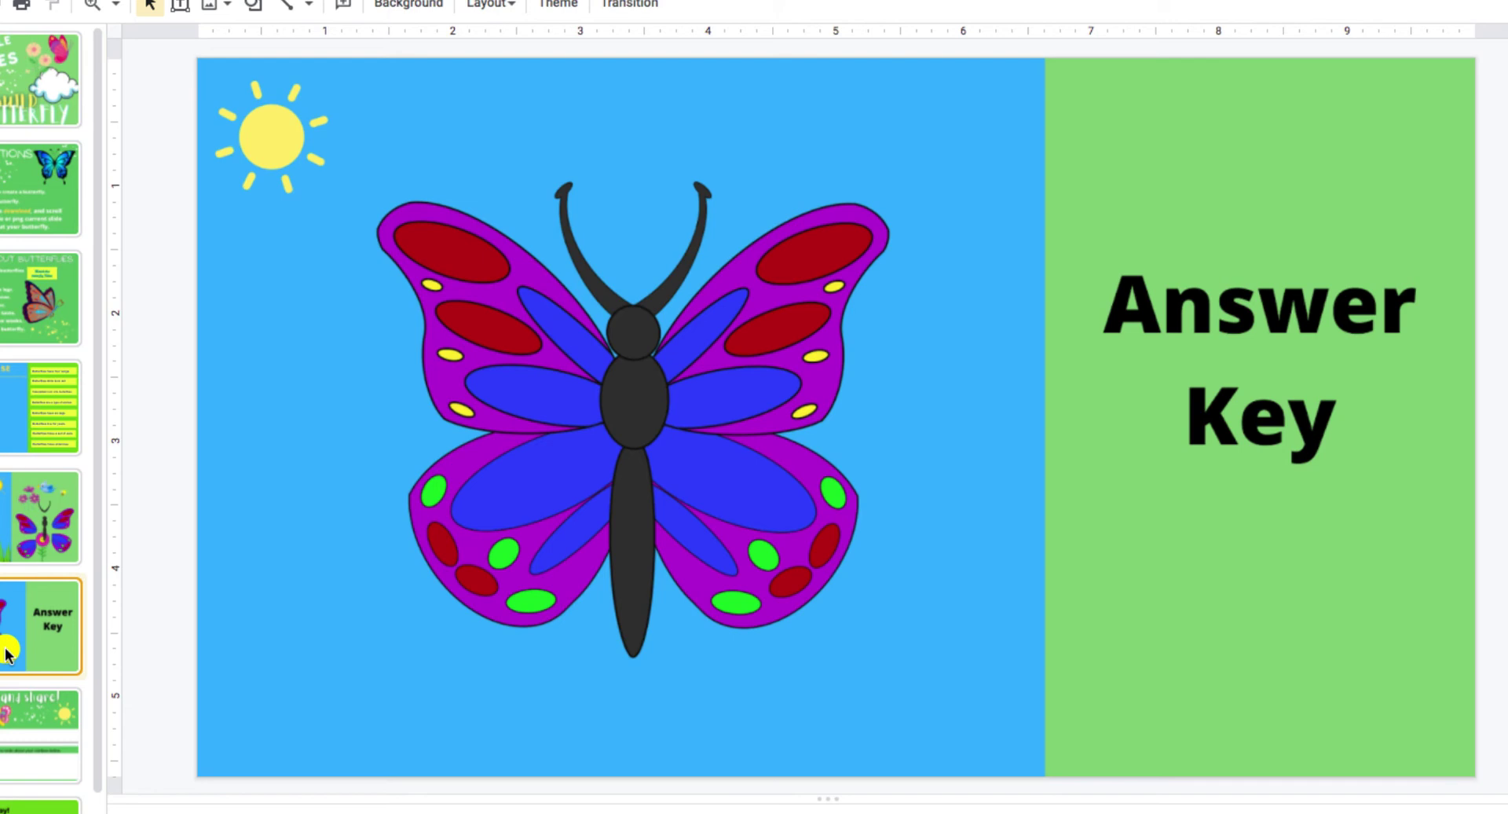
- Flip past the butterfly scene and Answer Key slides to reach 'Write and share!'
left_click(8, 542)
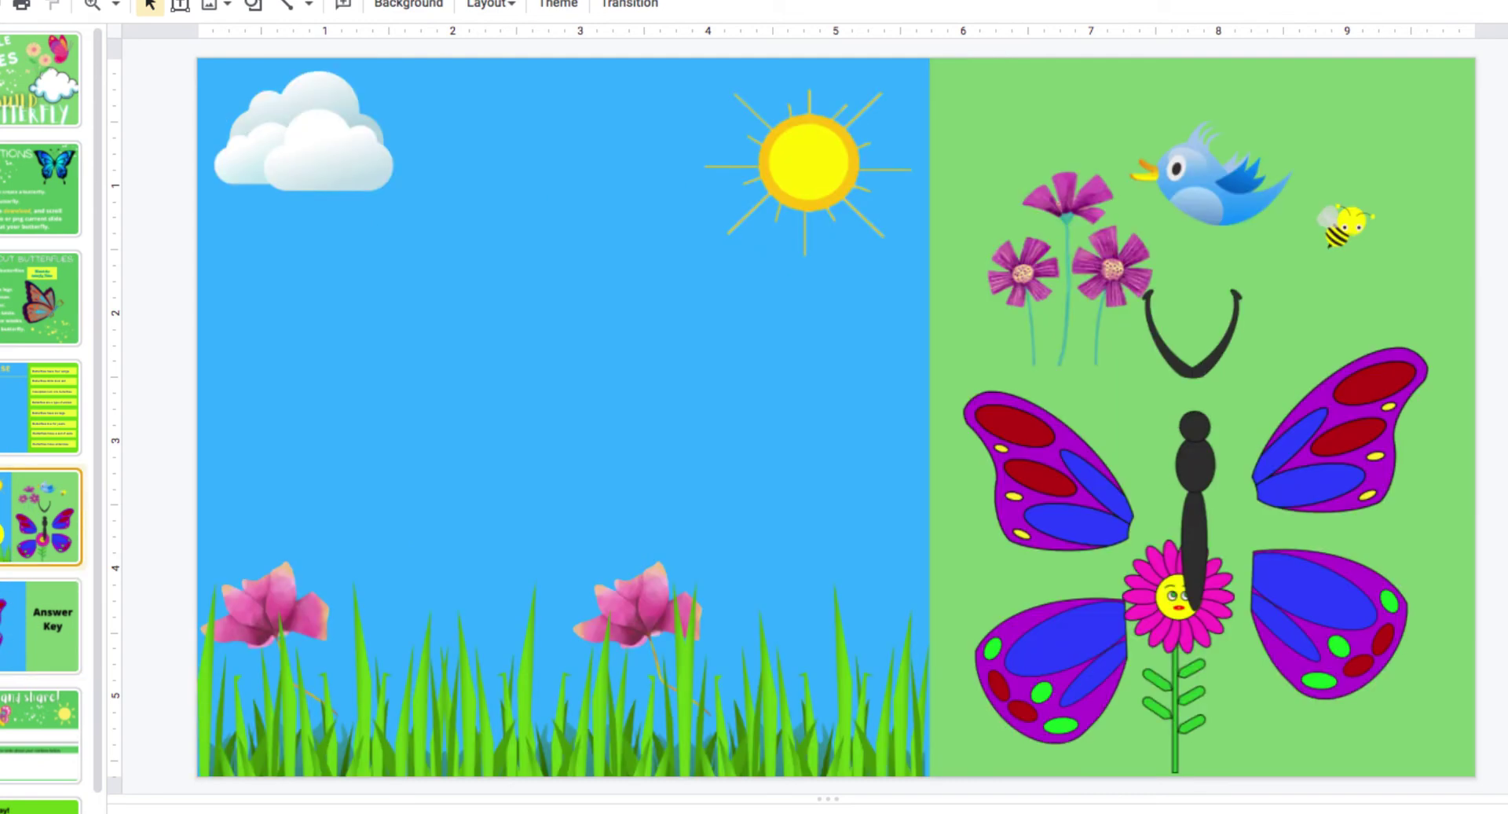
left_click(6, 624)
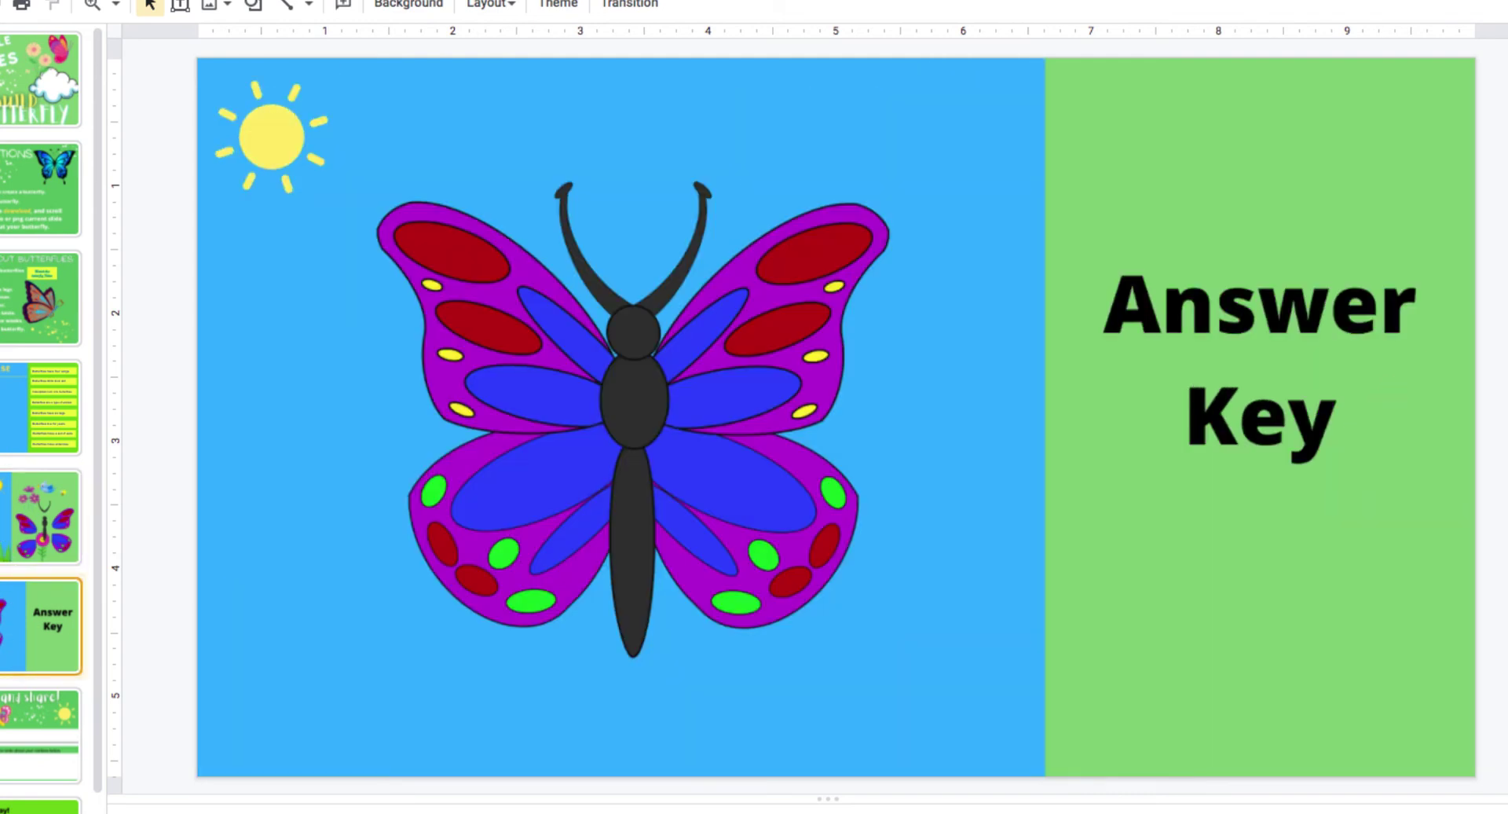
left_click(17, 721)
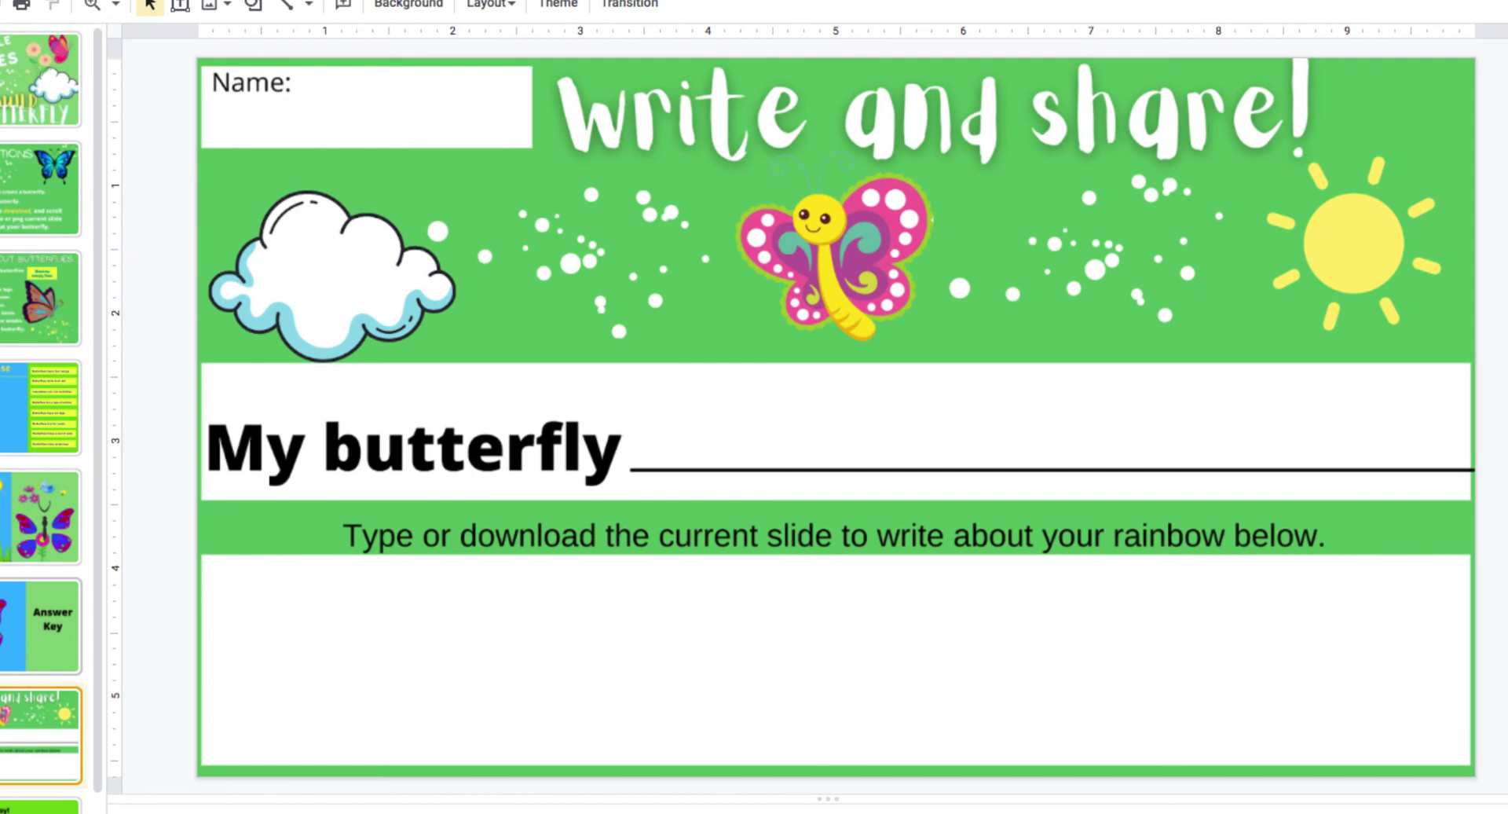
- Scroll to the end of the filmstrip and open the closing 'Enjoy!' slide
scroll(40, 416, "down", 2)
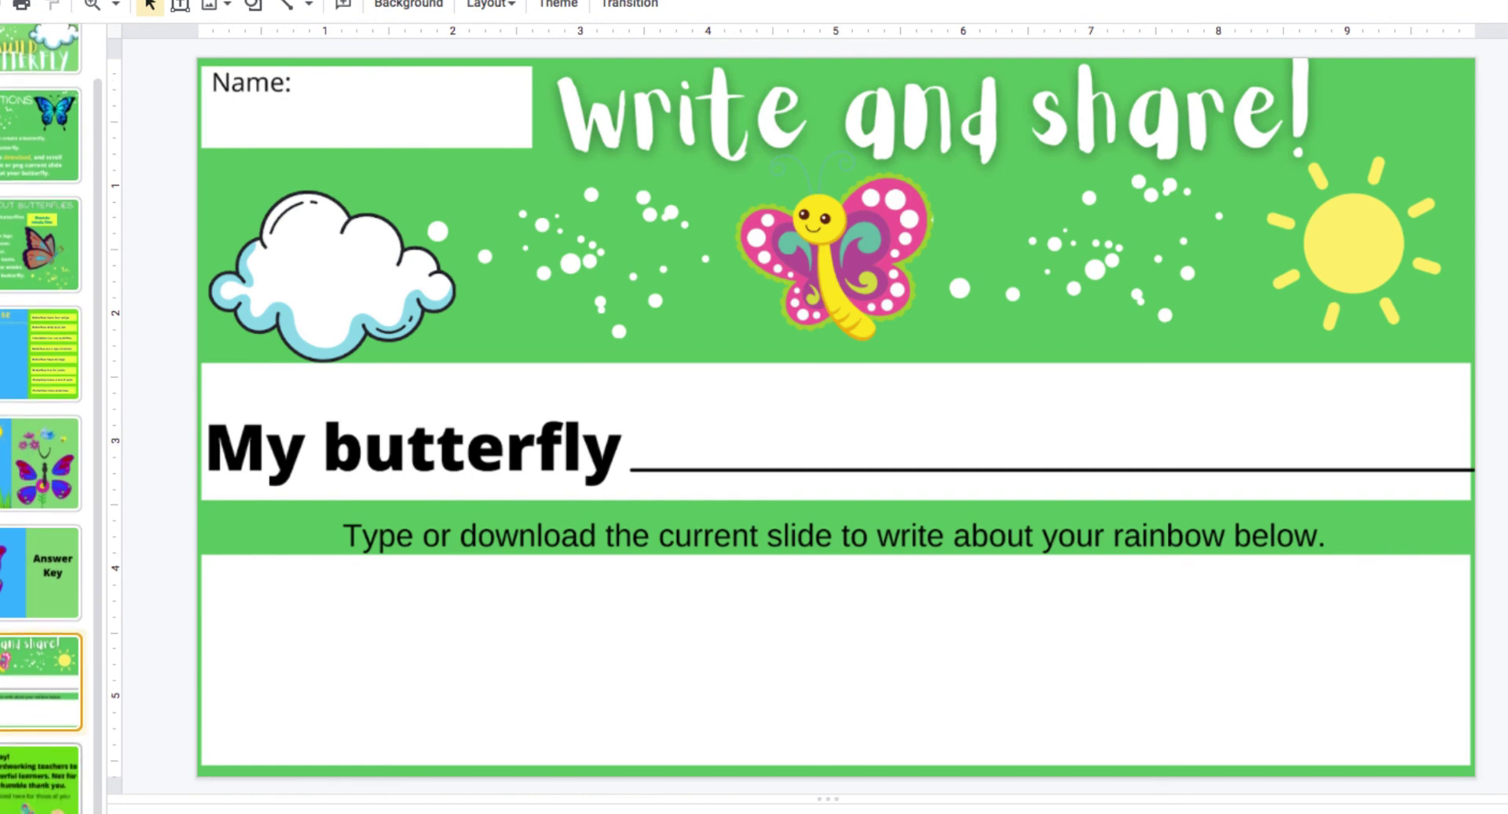
left_click(41, 777)
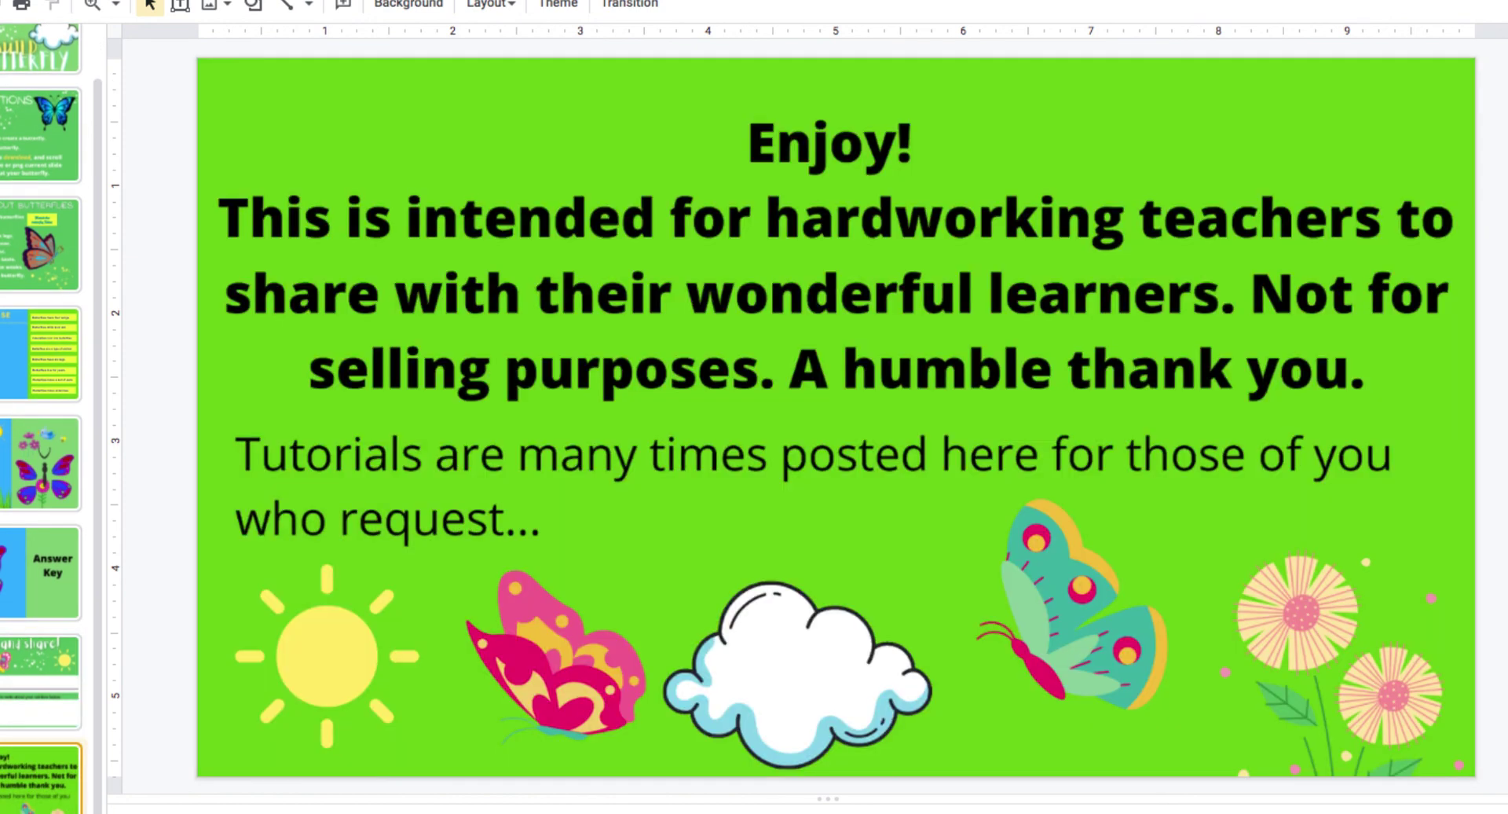